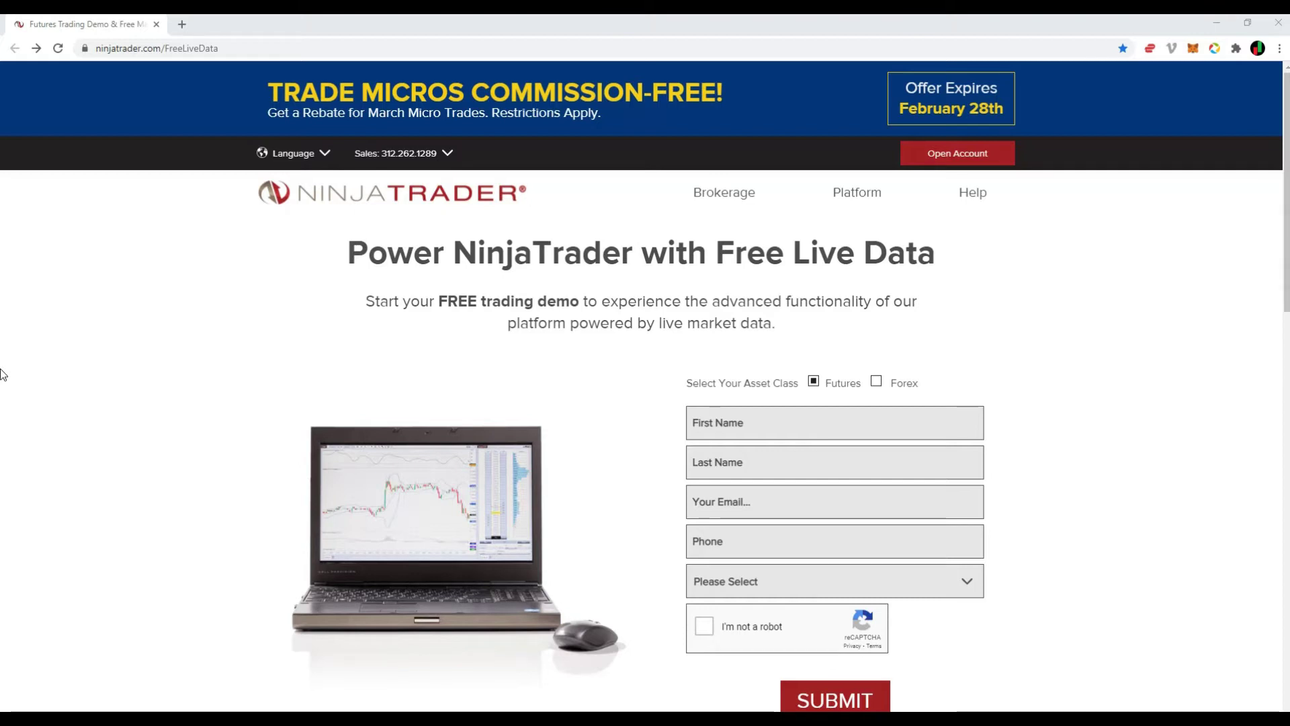
# Highlight the page address and heading, leaving Futures selected as the asset class.
pyautogui.click(81, 48)
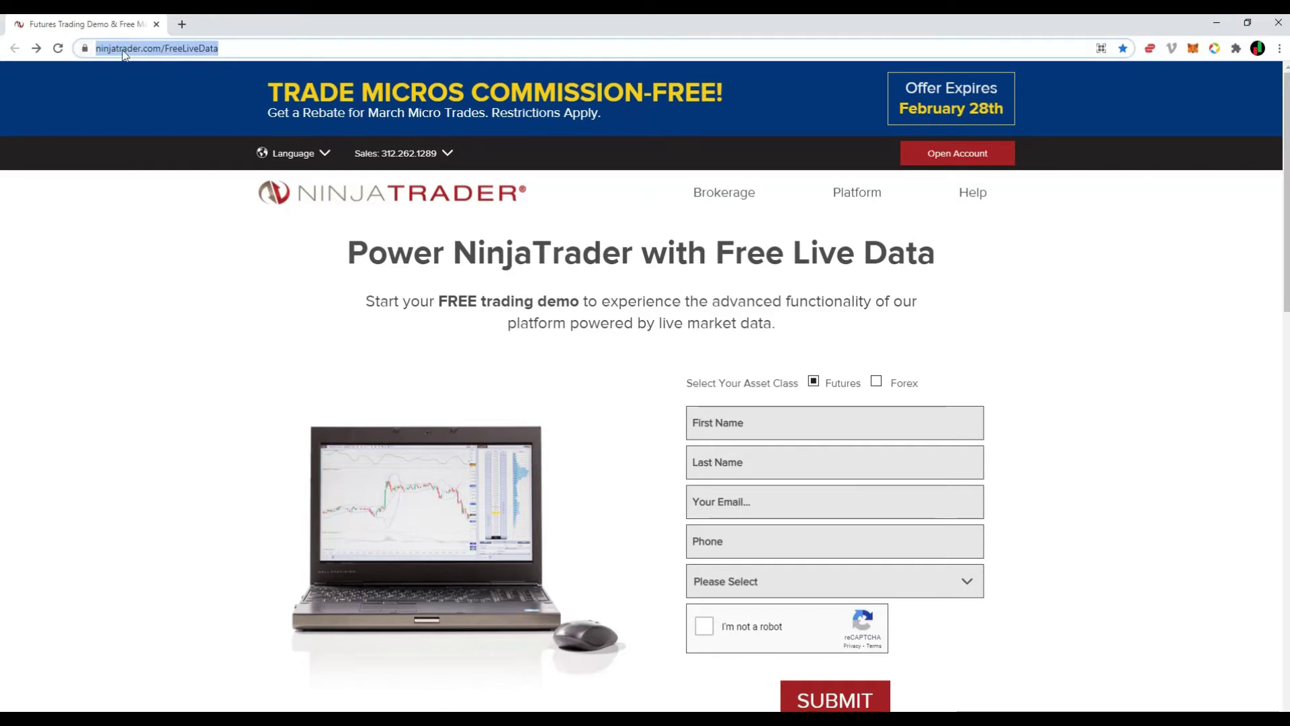
pyautogui.moveTo(345, 259); pyautogui.dragTo(934, 279)
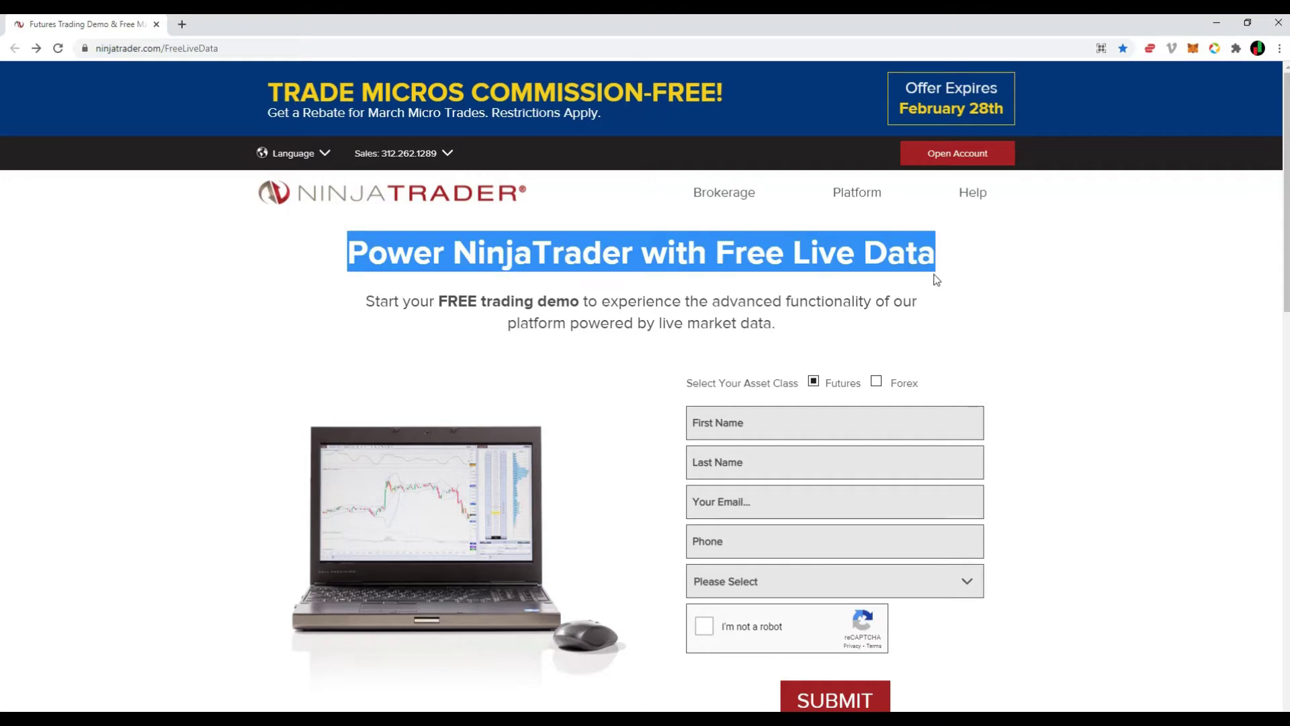
pyautogui.click(934, 279)
pyautogui.click(877, 383)
pyautogui.click(814, 382)
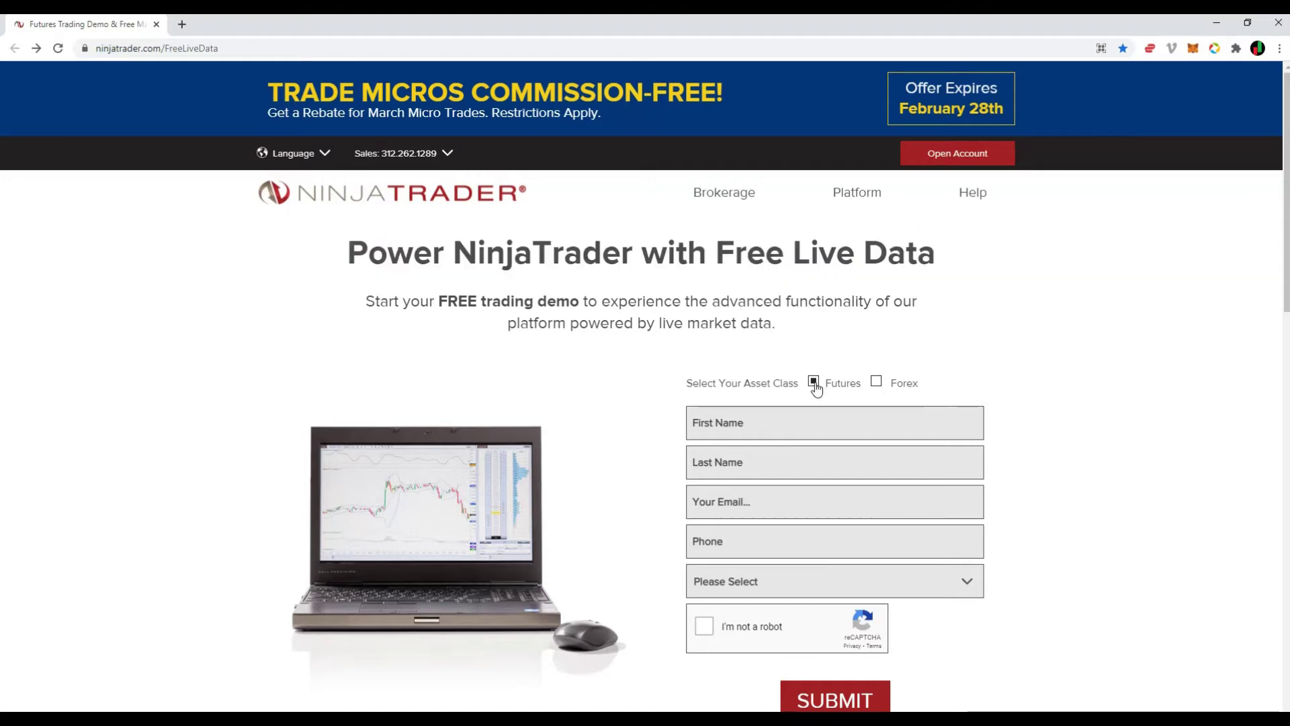
pyautogui.click(877, 382)
pyautogui.click(814, 383)
# Fill in the first name, last name and e-mail, choose Dominican Republic, pass reCAPTCHA and submit.
pyautogui.click(765, 419)
pyautogui.write('Herve')
pyautogui.press('Tab')
pyautogui.click(744, 586)
pyautogui.click(745, 586)
pyautogui.click(739, 507)
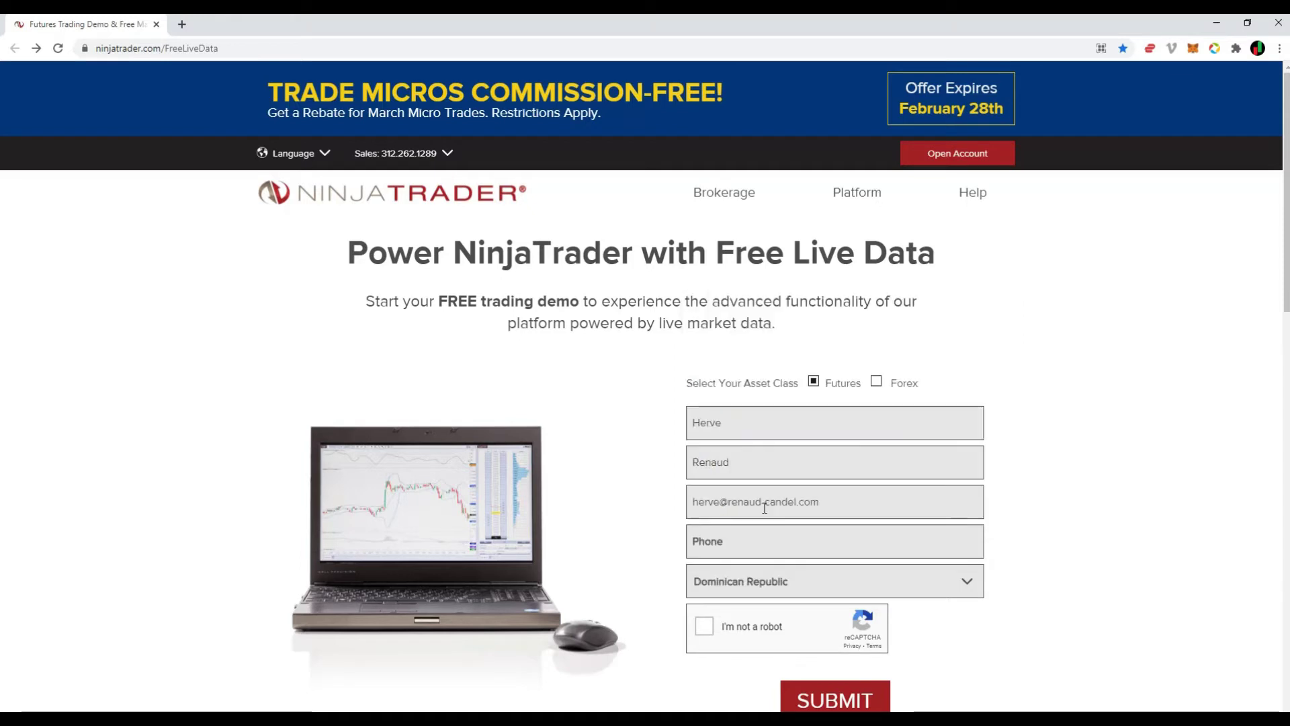
pyautogui.click(705, 627)
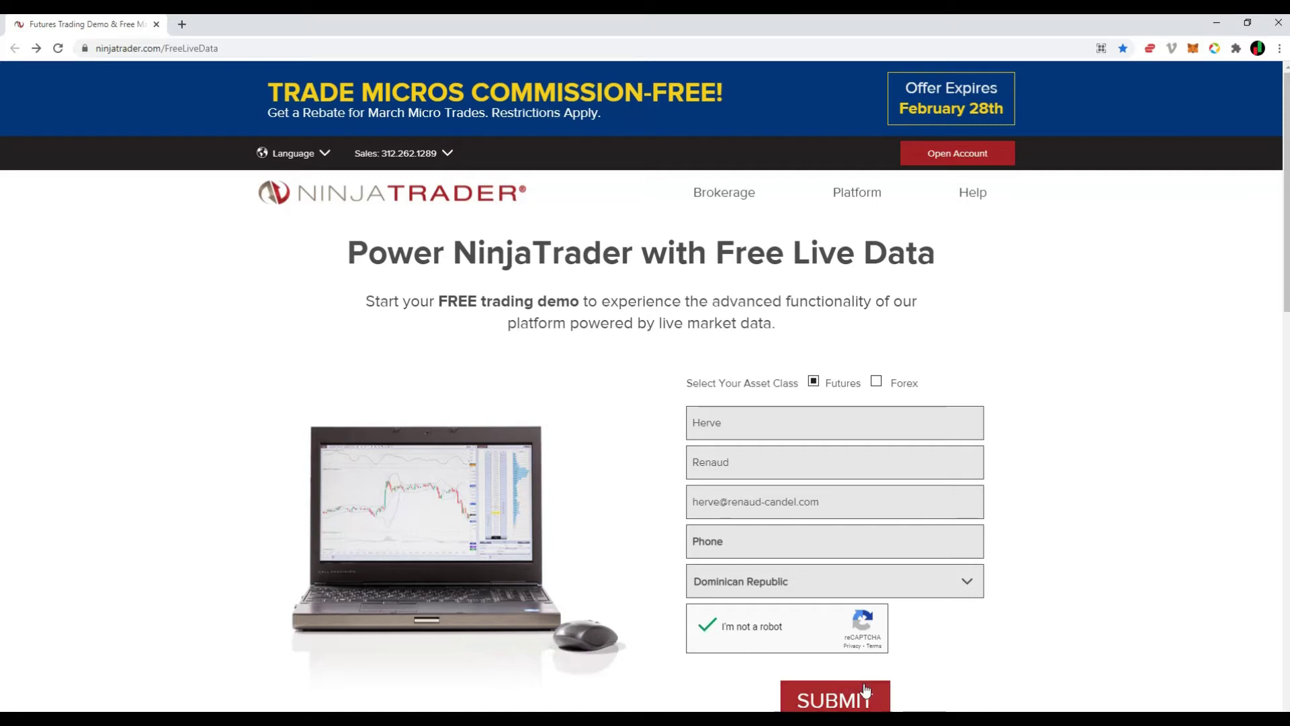
pyautogui.click(837, 699)
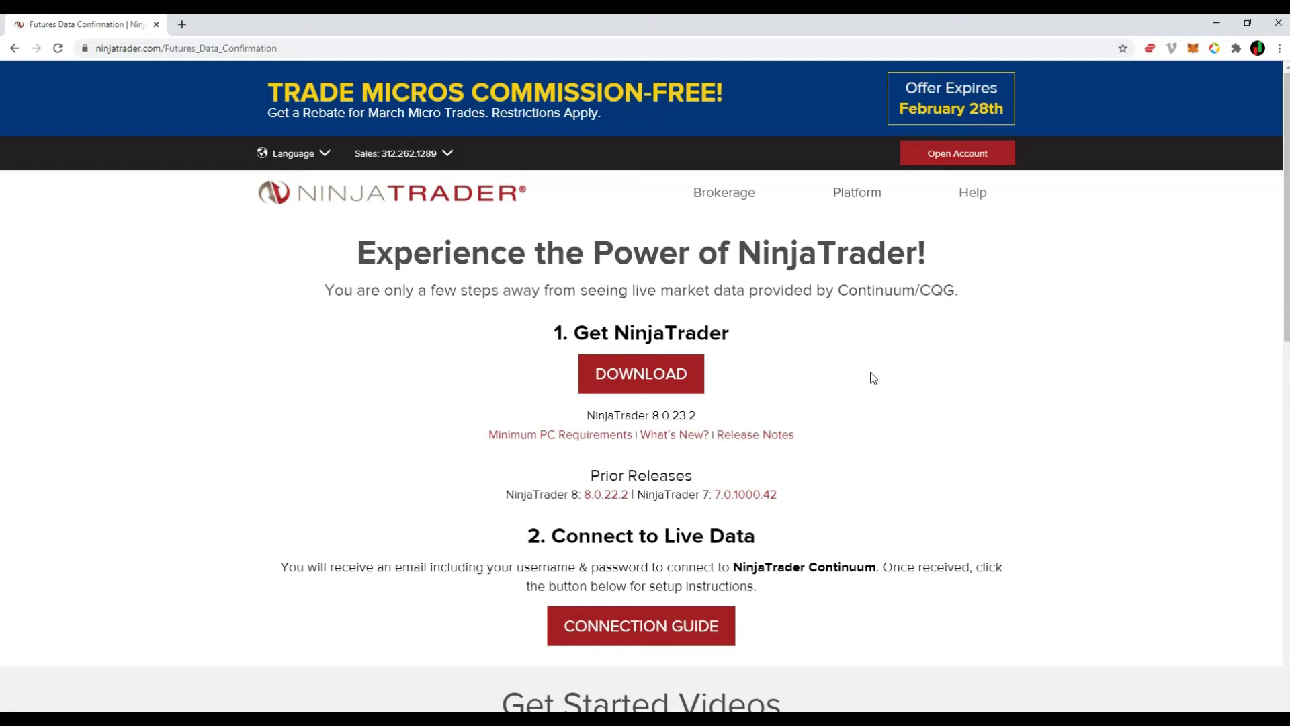
# Highlight the confirmation page's note about Continuum/CQG live data.
pyautogui.moveTo(325, 290); pyautogui.dragTo(794, 291)
pyautogui.moveTo(795, 291); pyautogui.dragTo(959, 290)
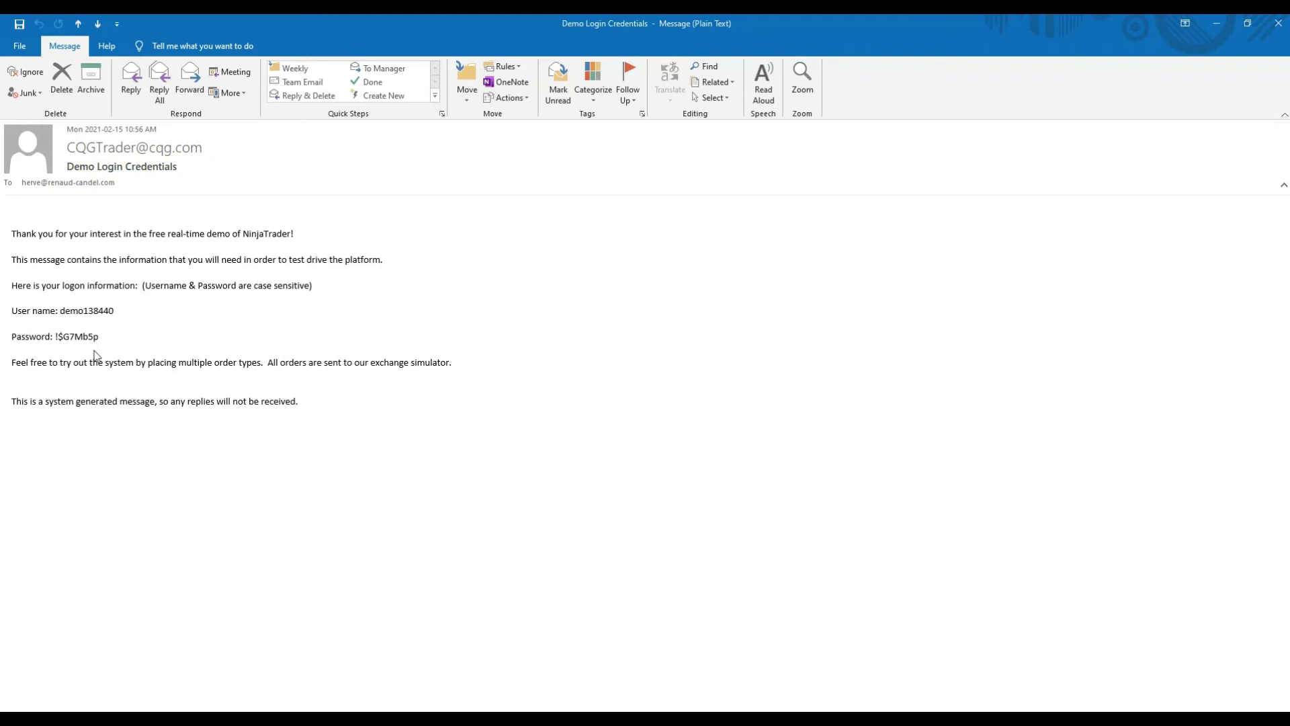
# Highlight the demo user name and password lines in the credentials e-mail.
pyautogui.moveTo(13, 311); pyautogui.dragTo(115, 355)
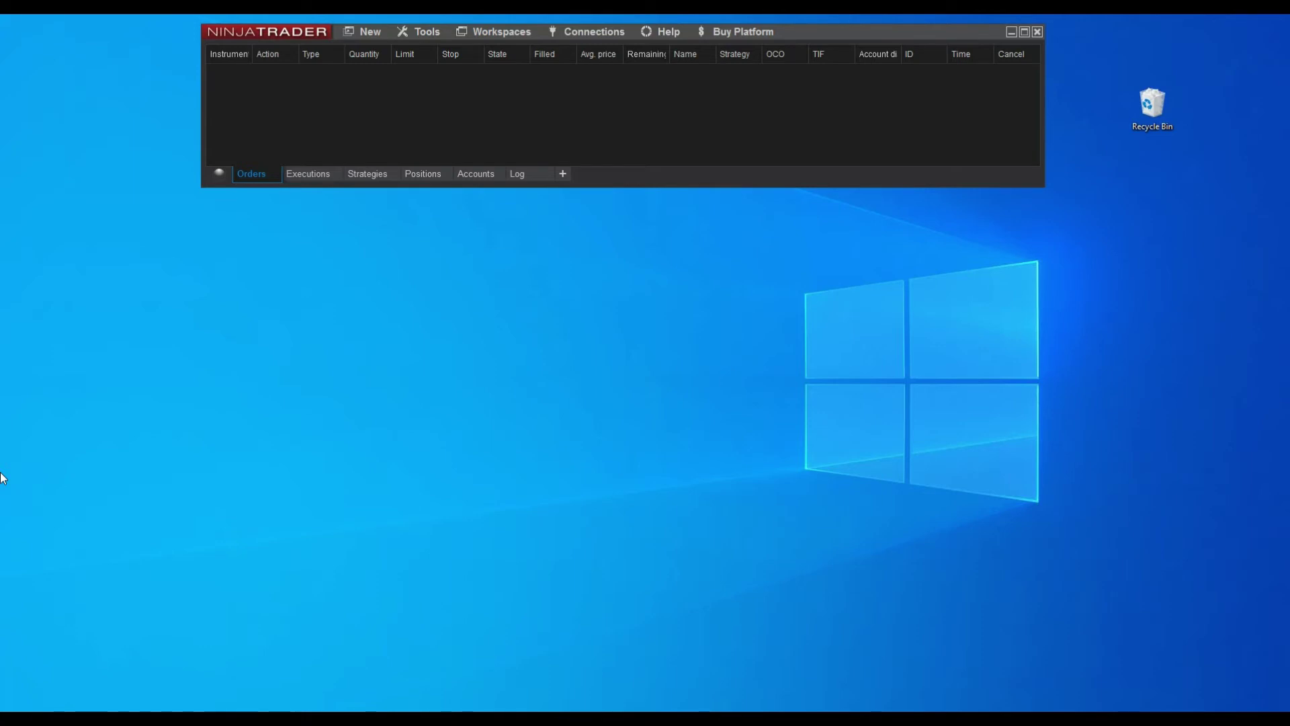
# Open the Connections configuration window from the Control Center's Connections menu.
pyautogui.click(586, 34)
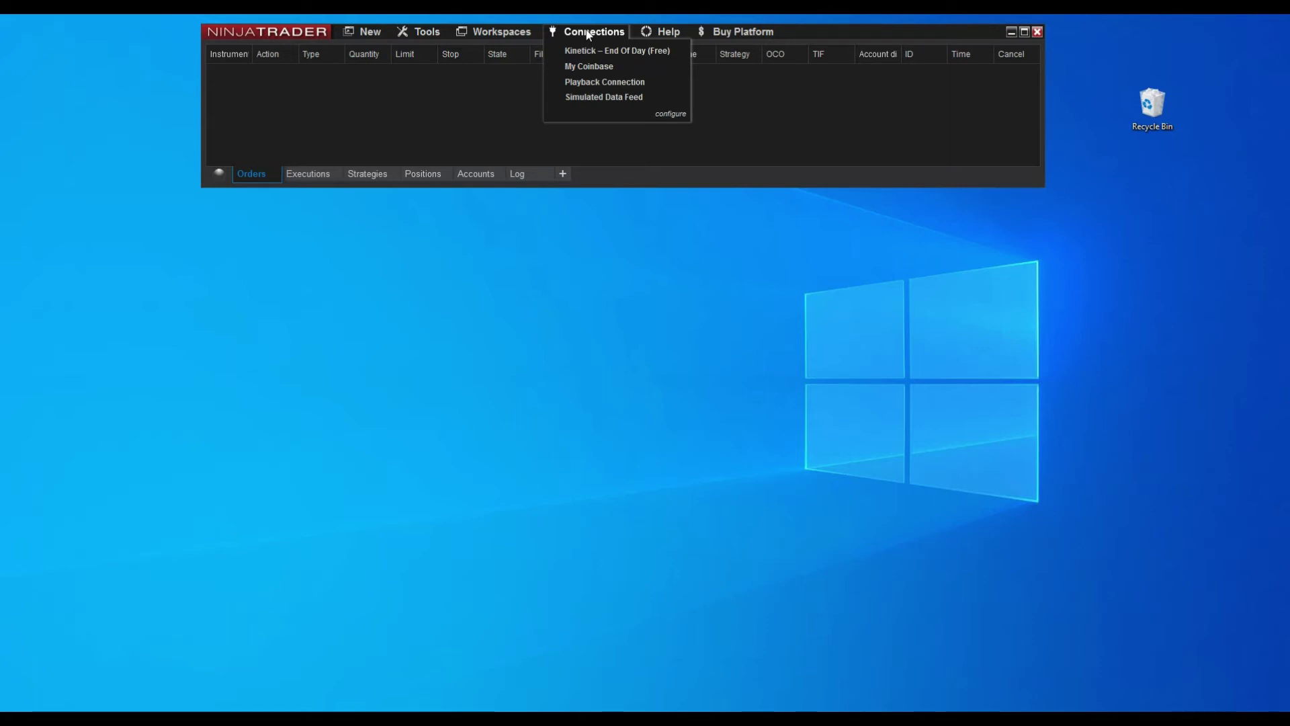
pyautogui.click(670, 115)
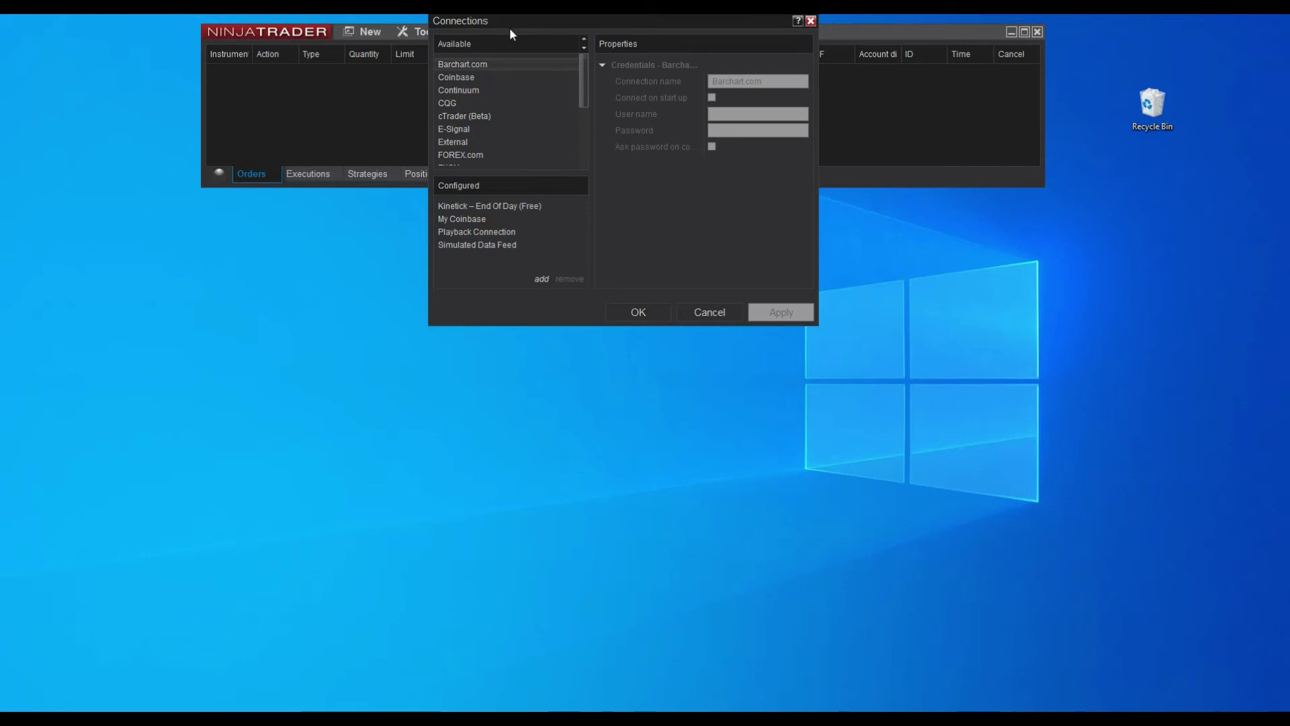
# Add a Continuum connection named My Continuum with the demo account's user name and password.
pyautogui.click(461, 92)
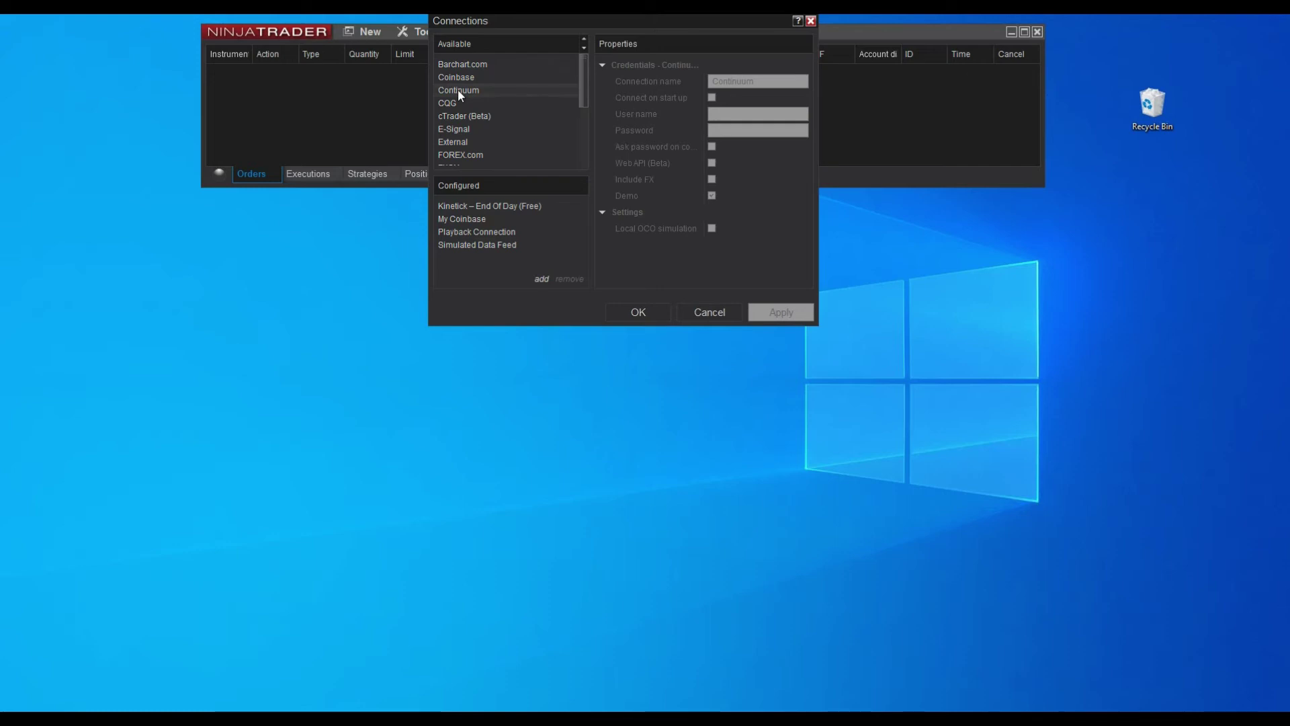
pyautogui.click(541, 279)
pyautogui.click(736, 115)
pyautogui.write('de')
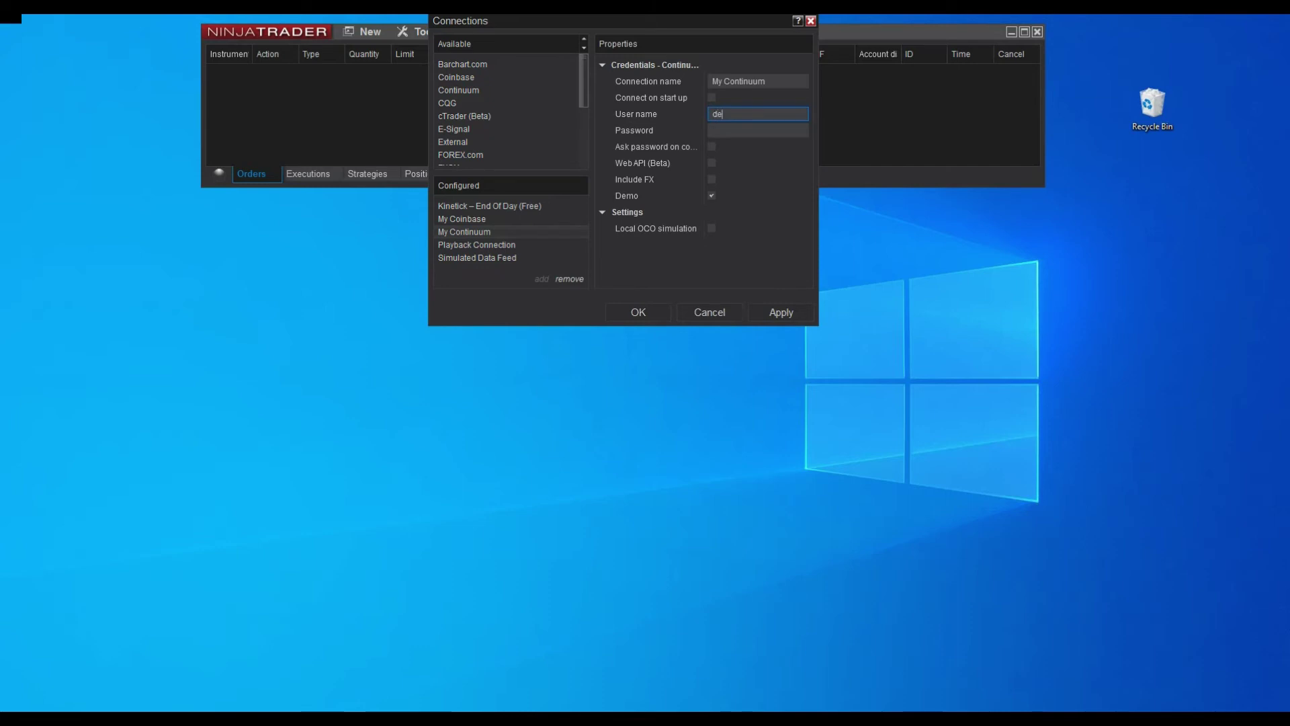
pyautogui.write('mo138440')
pyautogui.press('Tab')
pyautogui.write('********')
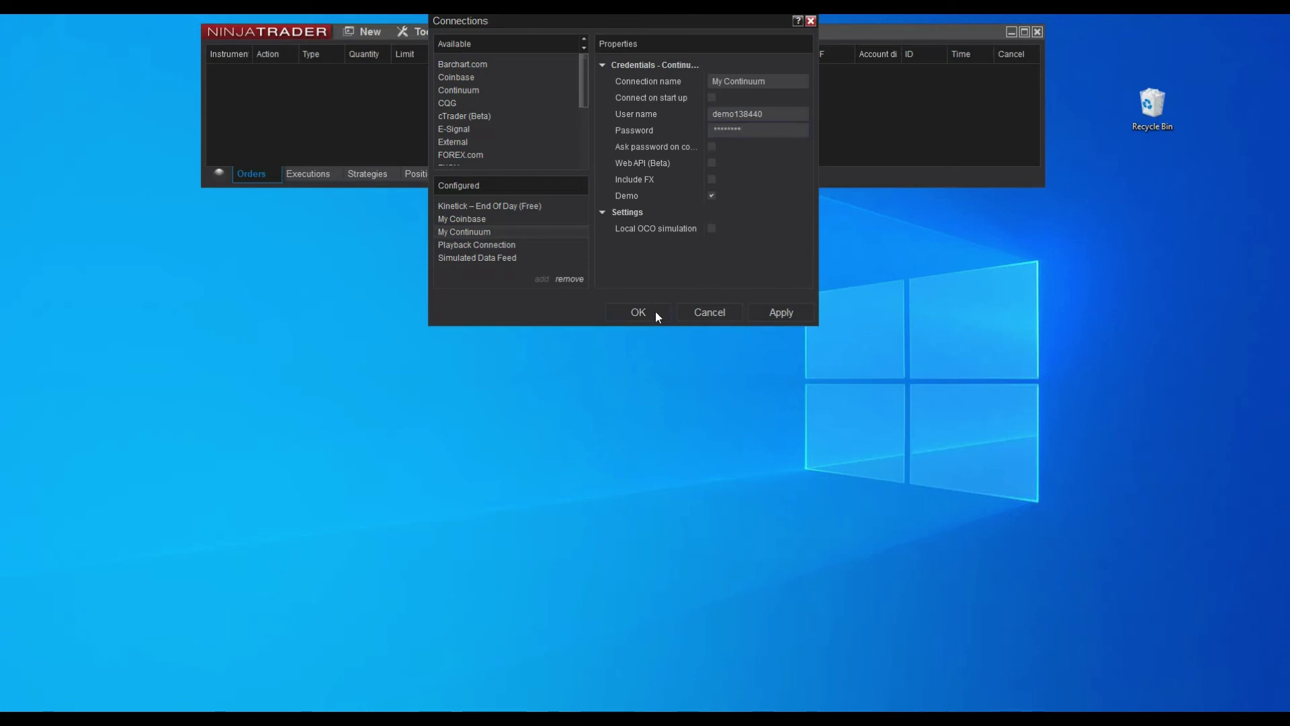
pyautogui.click(656, 313)
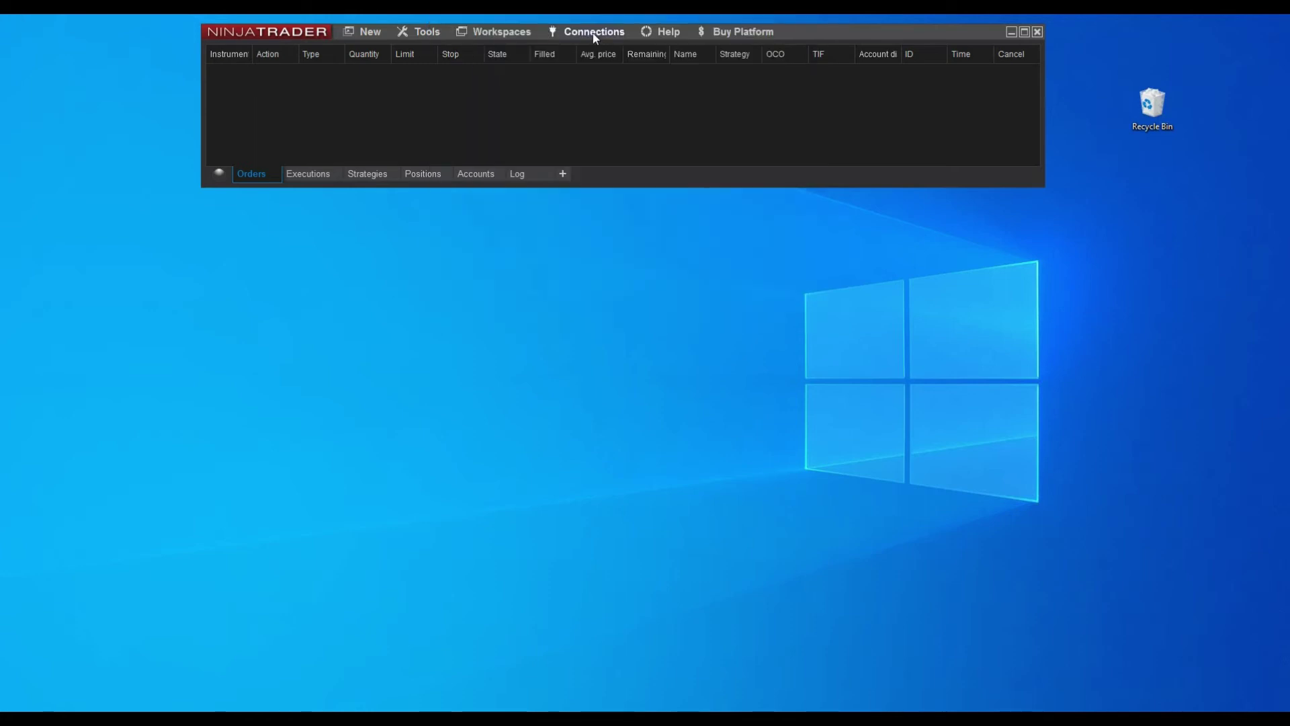
# Connect to My Continuum, then chart 6E 03-21 with range value 10 and tick replay on.
pyautogui.click(594, 35)
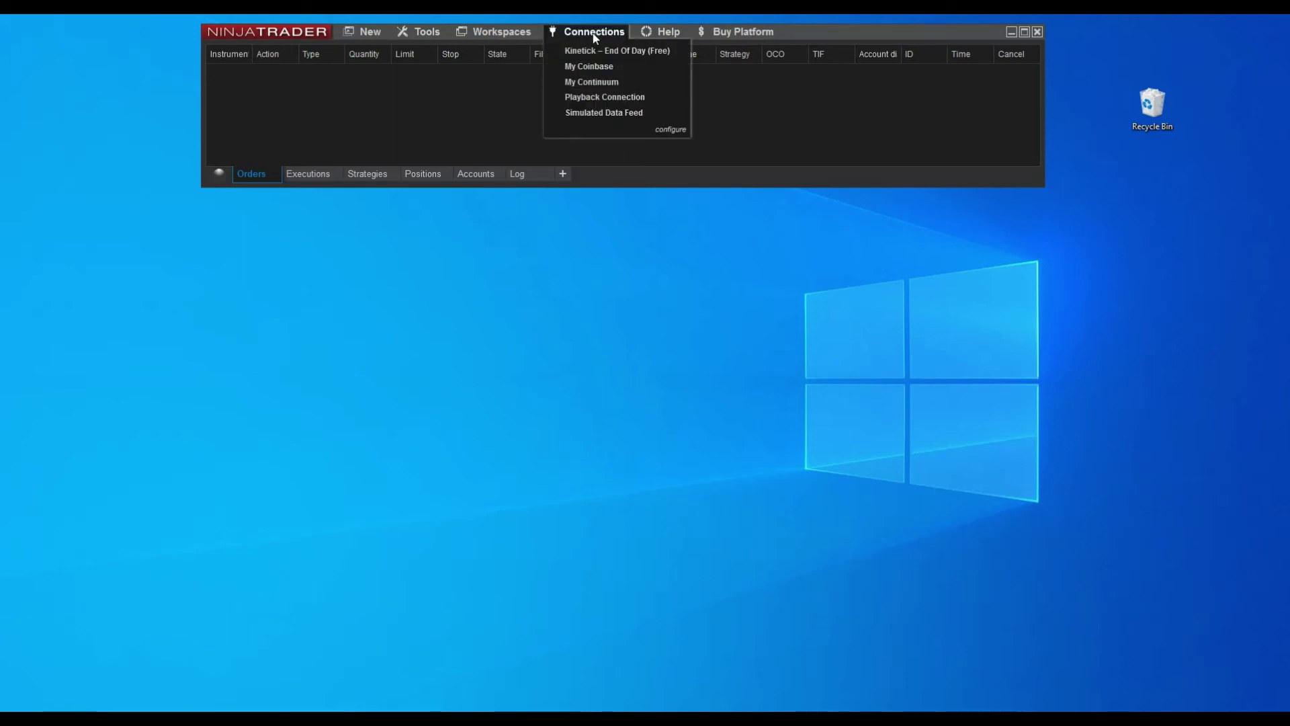
pyautogui.click(602, 79)
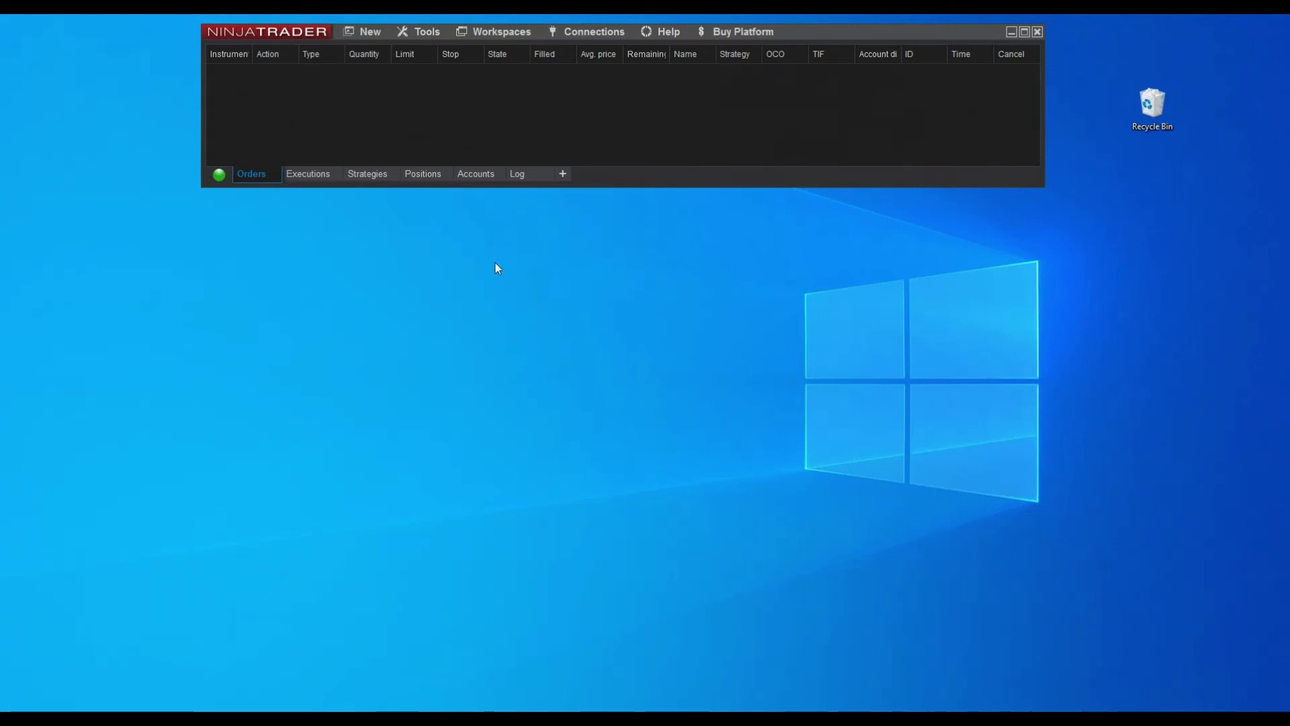
pyautogui.click(363, 31)
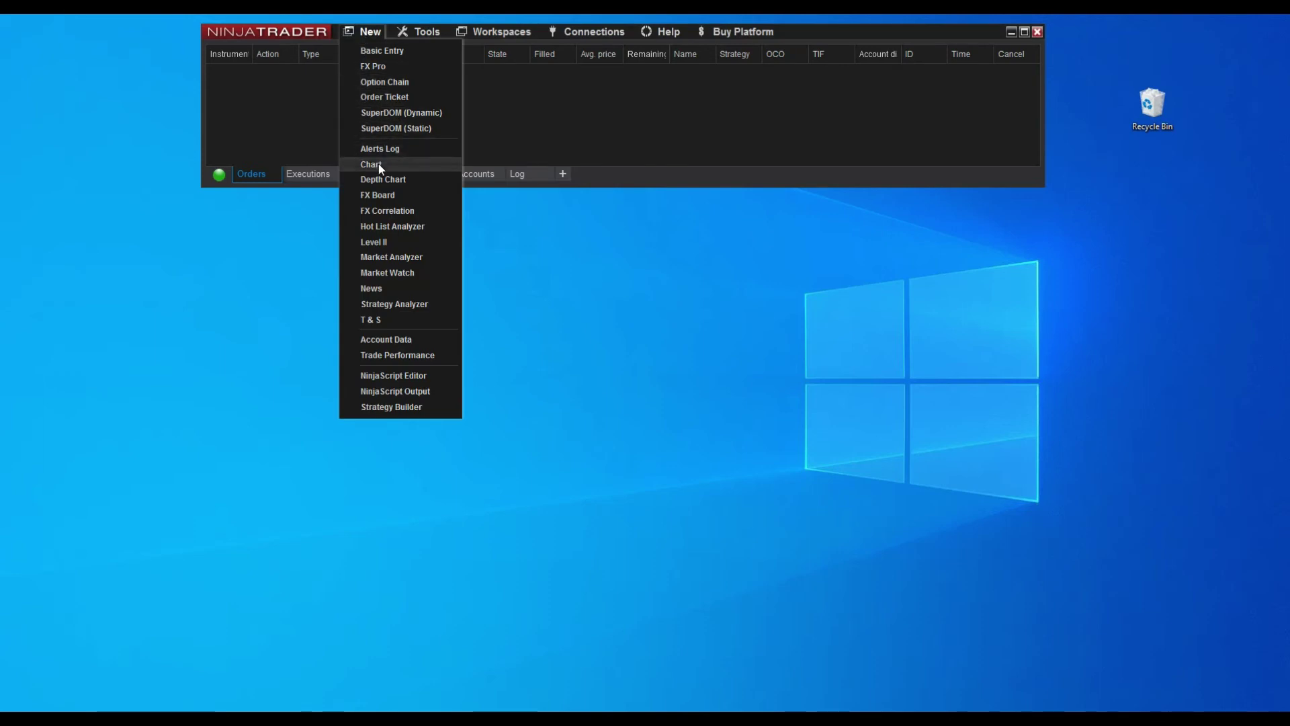
pyautogui.click(380, 165)
pyautogui.click(562, 115)
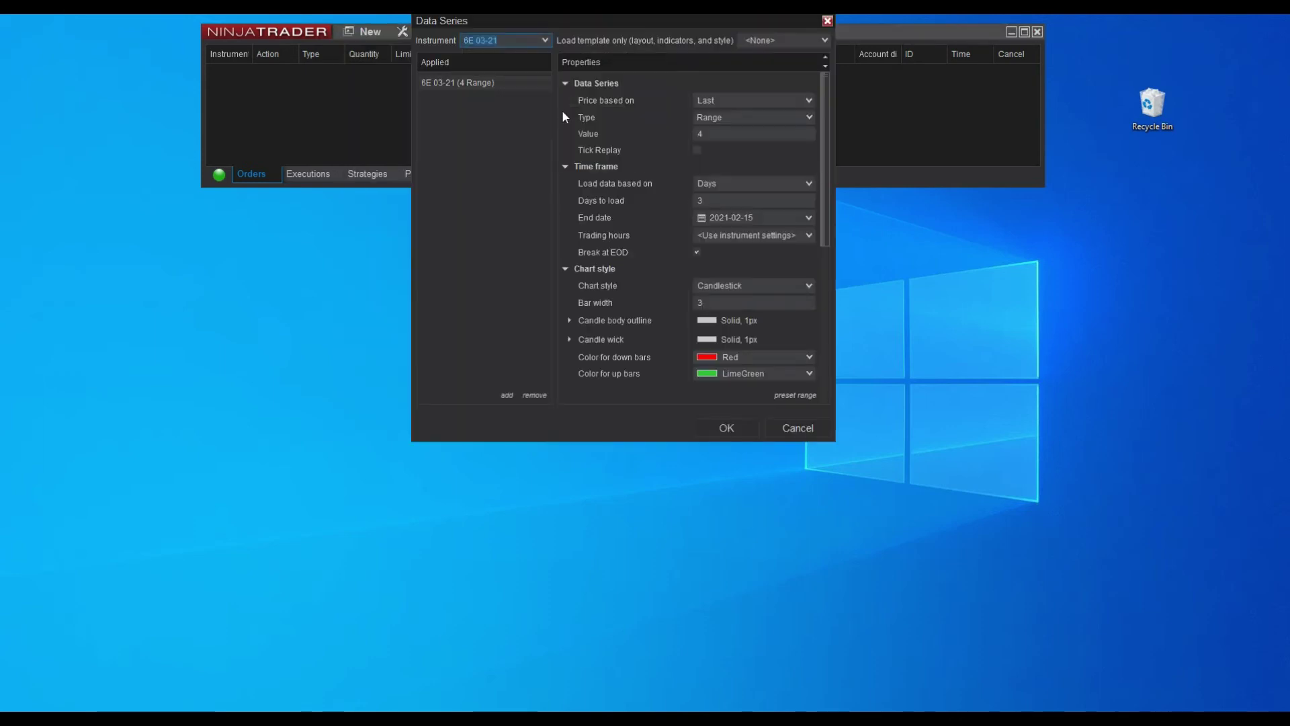
pyautogui.click(727, 132)
pyautogui.write('10')
pyautogui.click(697, 150)
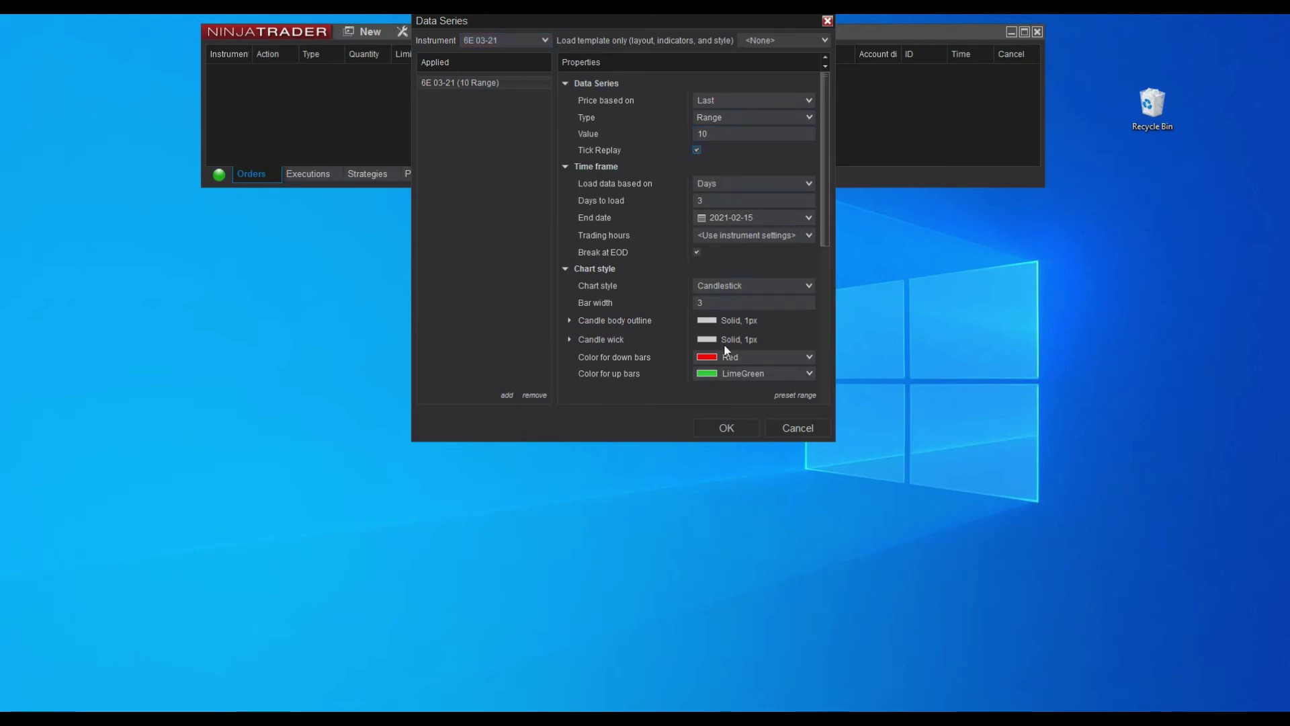
pyautogui.click(726, 428)
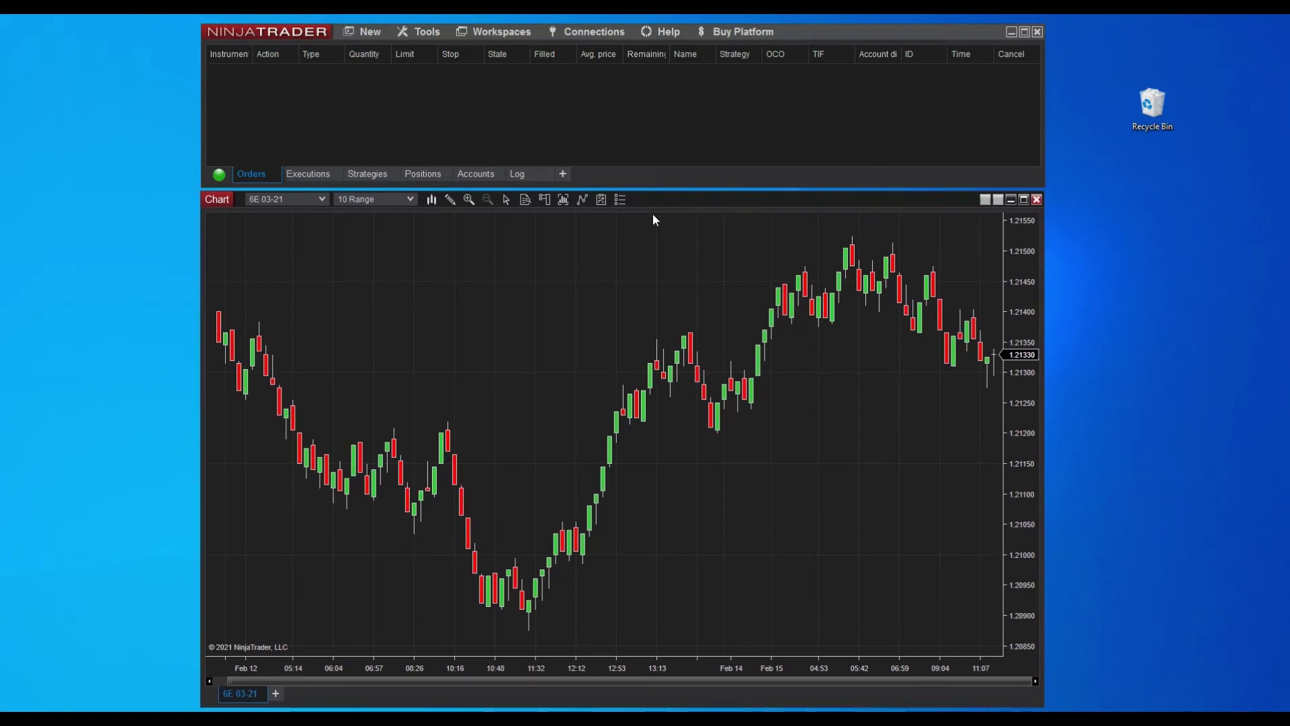